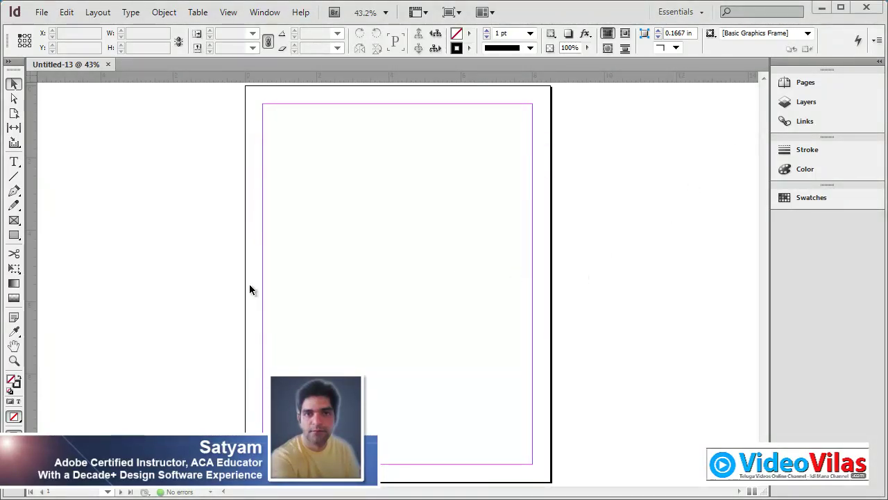
- Draw a rectangle on the page and fill it green
left_click(14, 234)
mouse_move(375, 227)
left_mouse_down()
mouse_move(432, 309)
mouse_move(524, 409)
left_mouse_up()
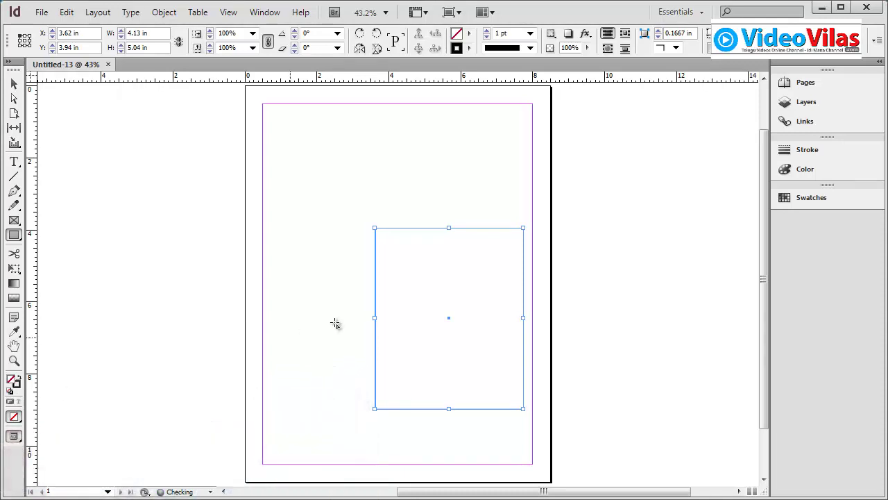
double_click(16, 382)
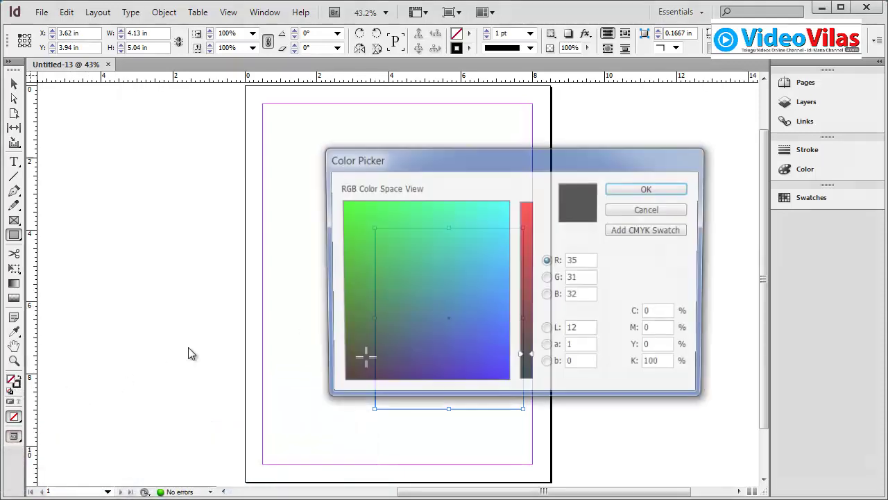
left_click(435, 206)
left_click(620, 192)
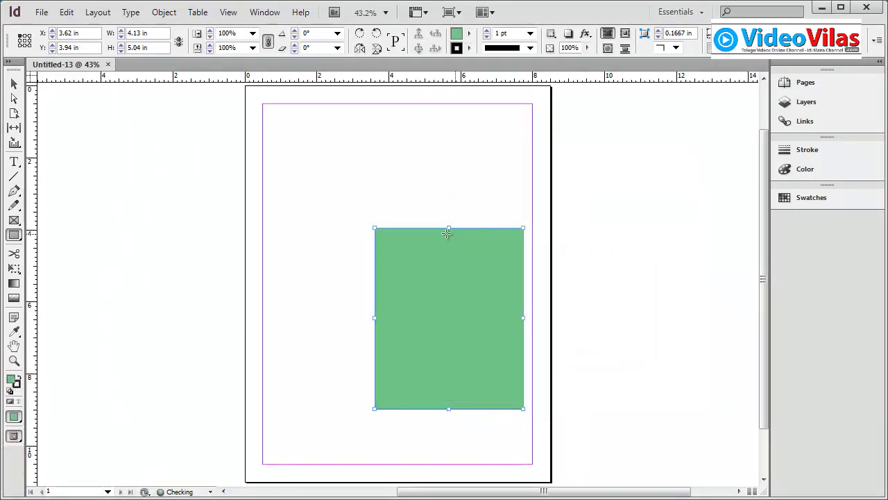
- Draw a second 4.13 × 5.18 in rectangle overlapping the green one and fill it brown
left_click_drag(343, 199, 492, 385)
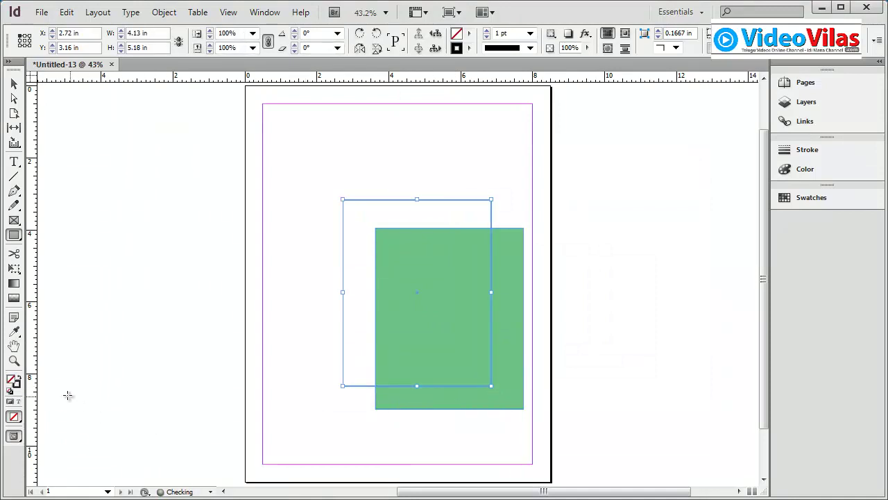
double_click(12, 379)
left_click(360, 327)
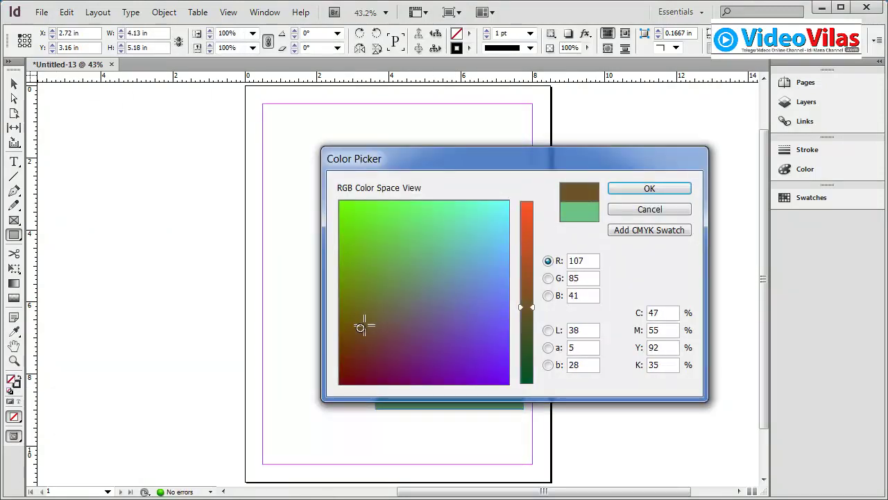
left_click_drag(360, 327, 351, 331)
left_click(649, 188)
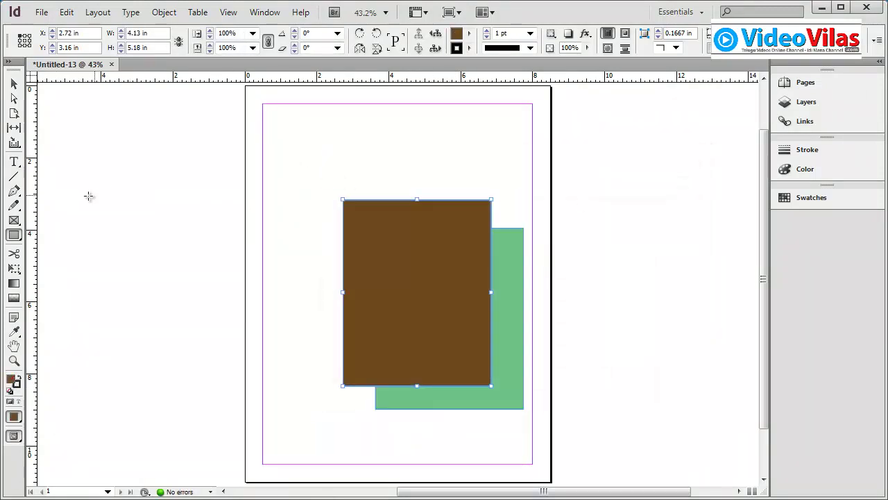
- Create a text frame near the top reading "designers's choice" at 36 pt
left_click(14, 161)
left_click_drag(274, 124, 478, 167)
type("designer")
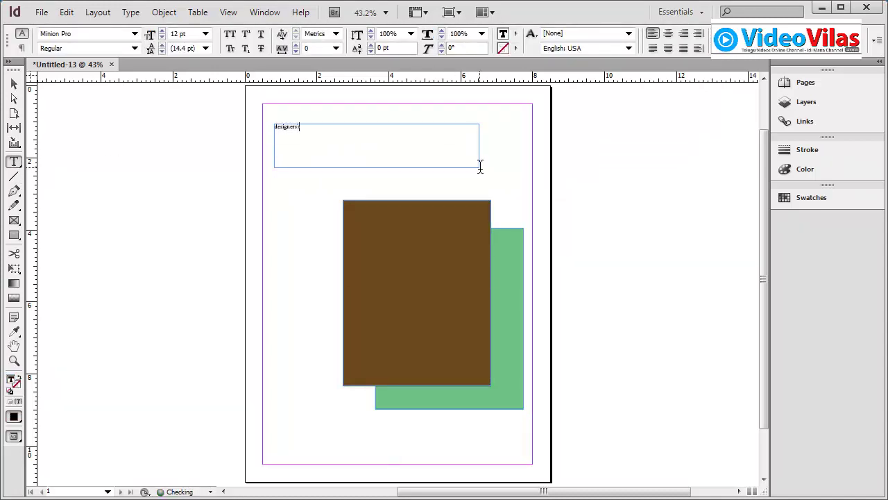
type("'s choice")
left_click_drag(340, 129, 234, 127)
left_click(206, 34)
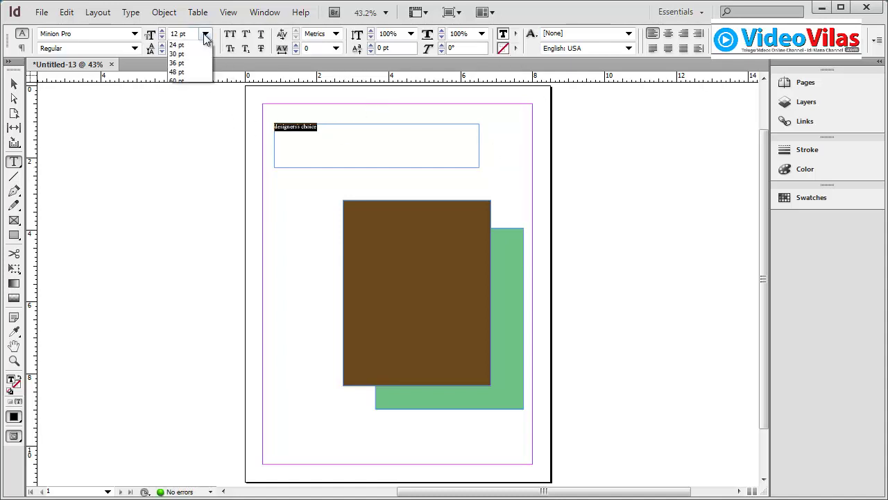
left_click(201, 149)
- Fit the text frame to its content and move it down over the rectangles' lower edge
left_click(14, 85)
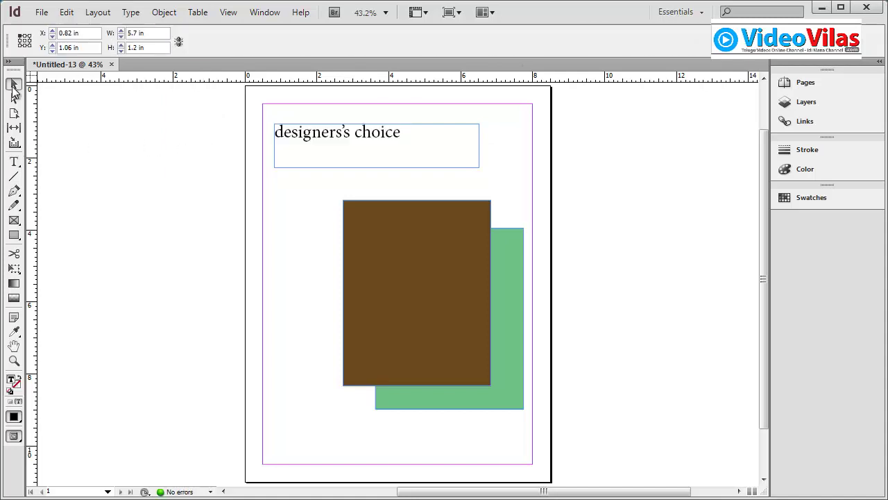
left_click(479, 166)
double_click(480, 167)
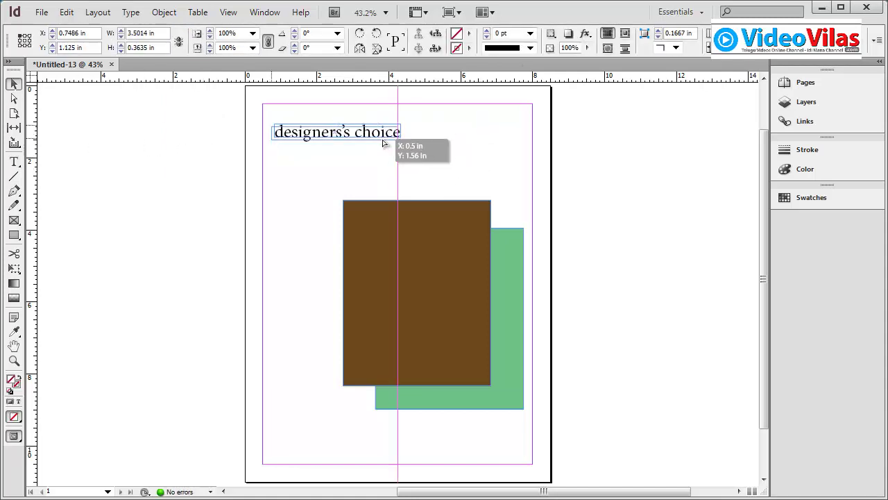
left_click_drag(383, 142, 394, 392)
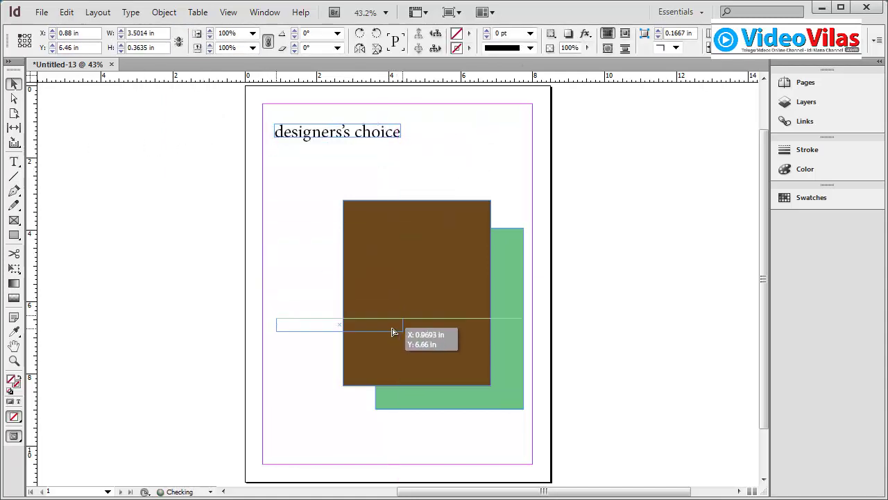
left_click_drag(329, 389, 329, 399)
left_click(368, 428)
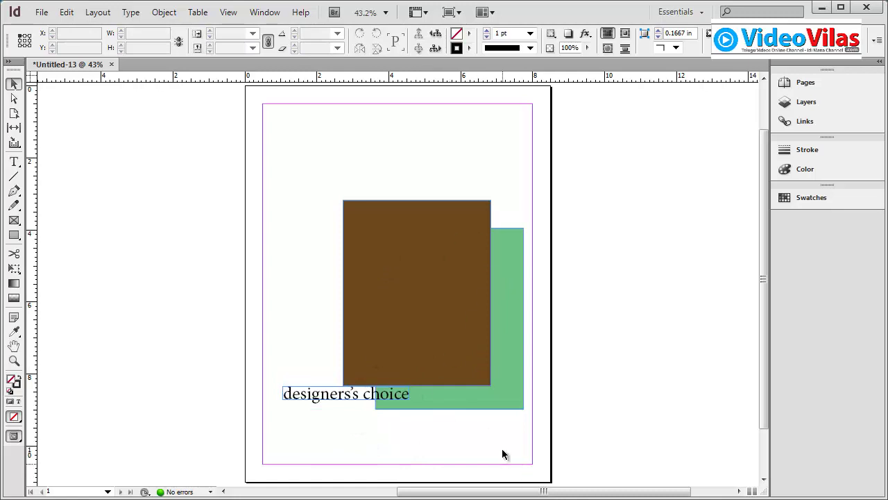
- Show the Layers panel, expand Layer 1's objects, and briefly hide then show Layer 1
left_click(799, 105)
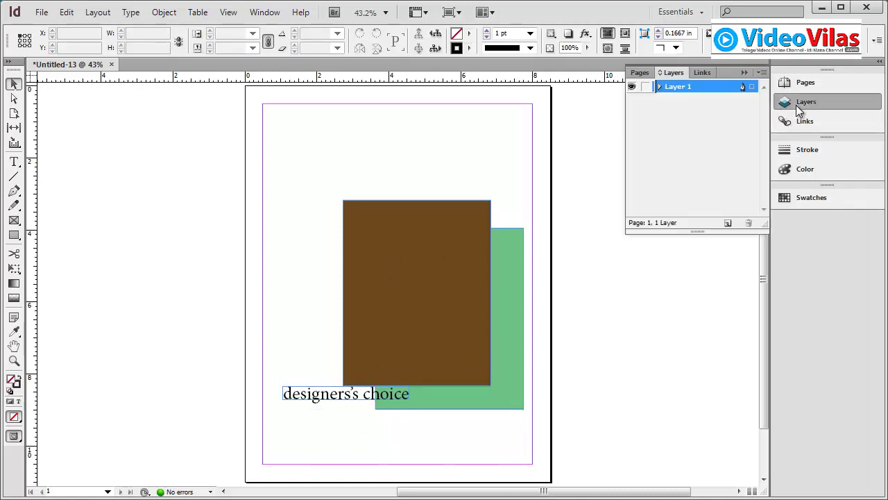
left_click(660, 86)
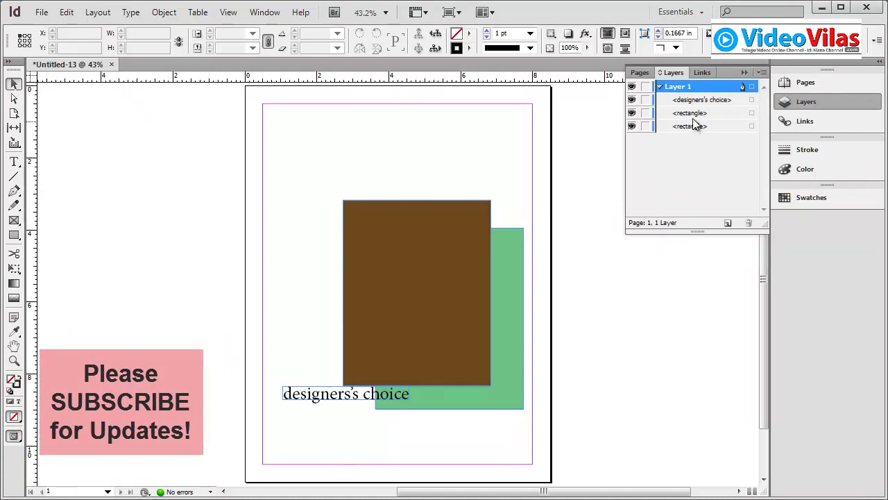
left_click(659, 86)
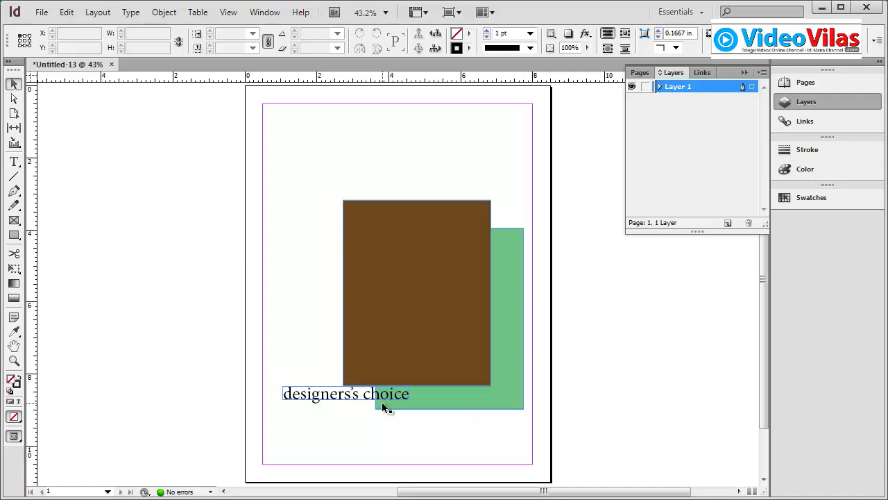
left_click(632, 86)
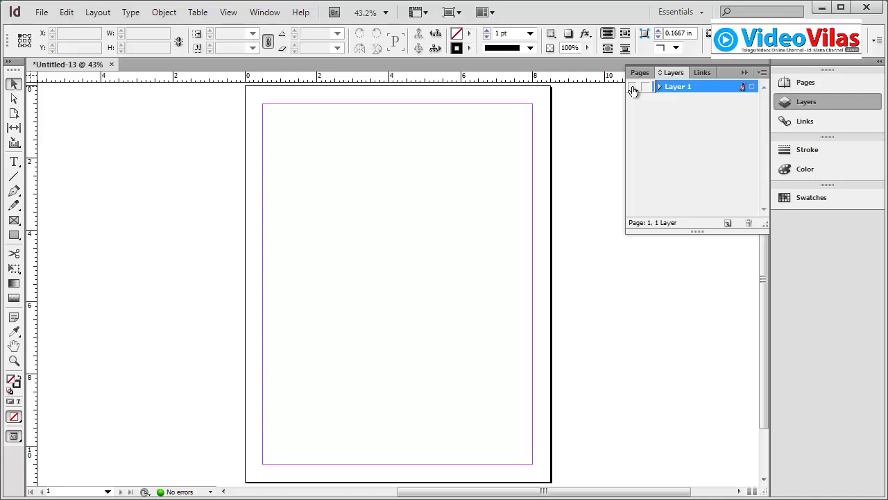
left_click(632, 86)
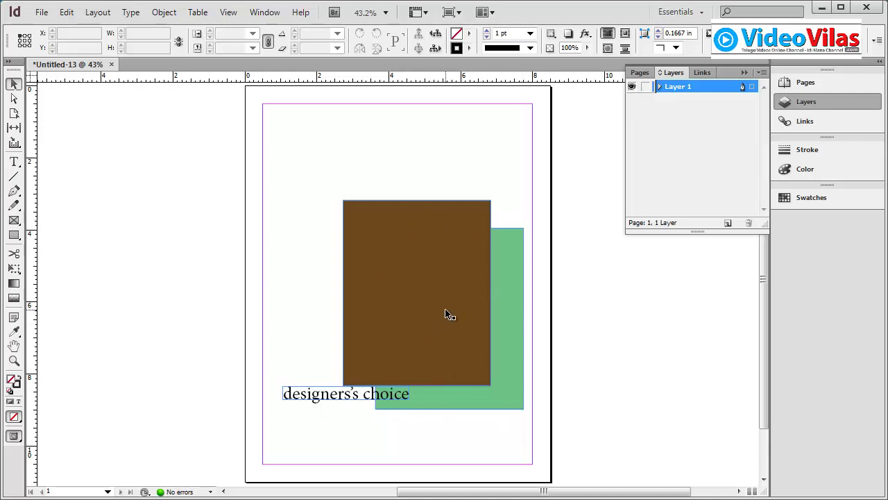
- Move the "designers's choice" text onto a new Layer 2, placed over the green rectangle
left_click(343, 395)
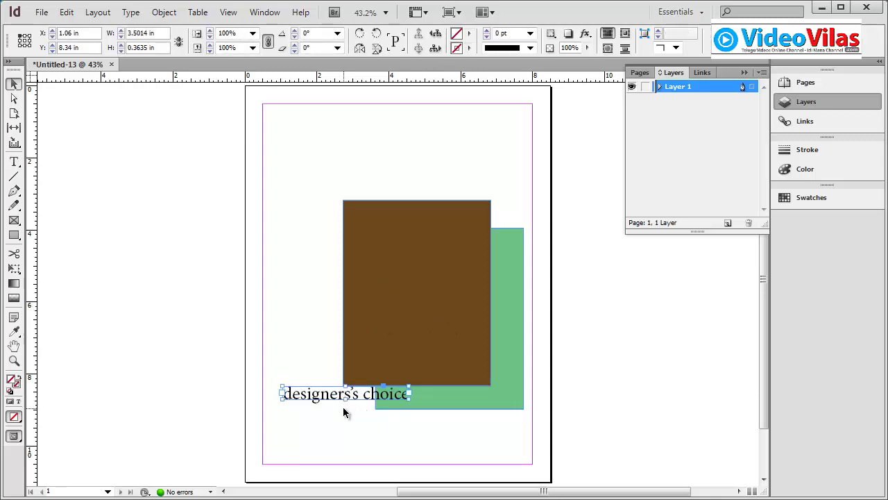
key("Delete")
left_click(728, 224)
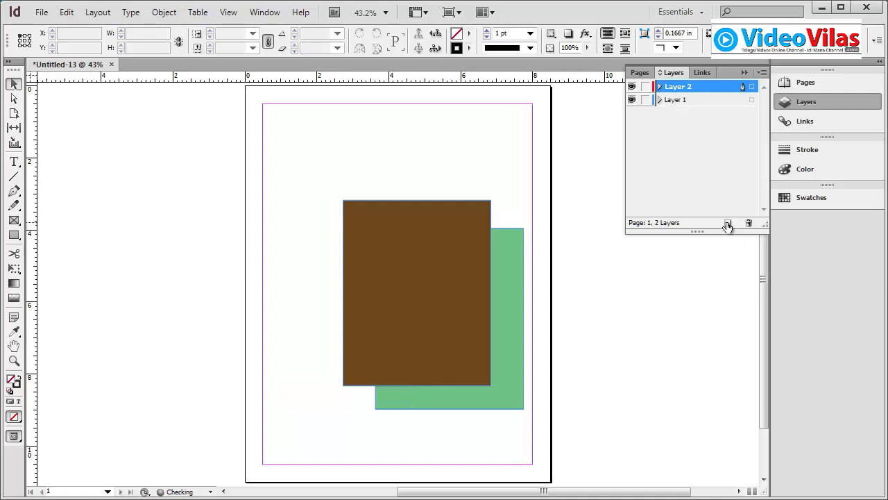
key("ctrl+v")
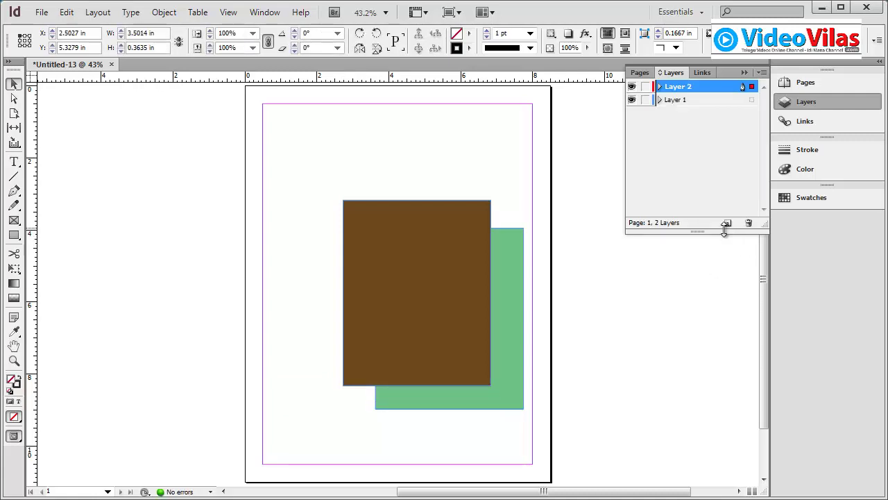
left_click_drag(435, 287, 465, 401)
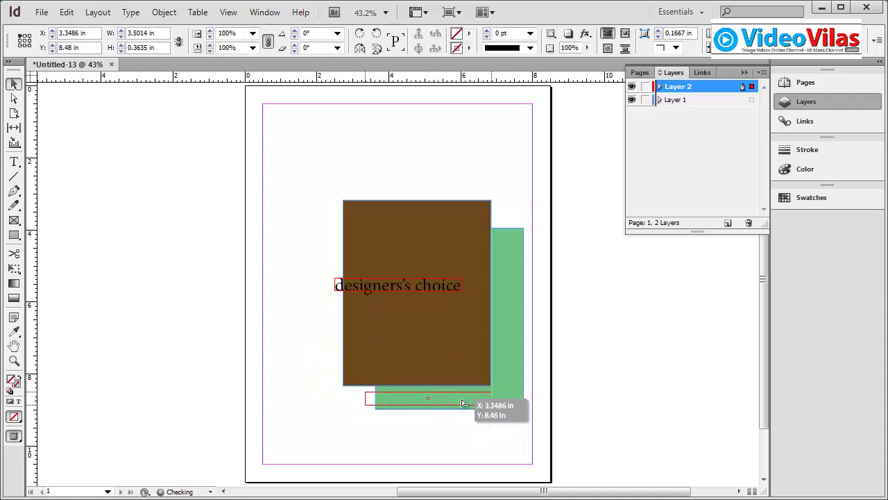
left_click(470, 433)
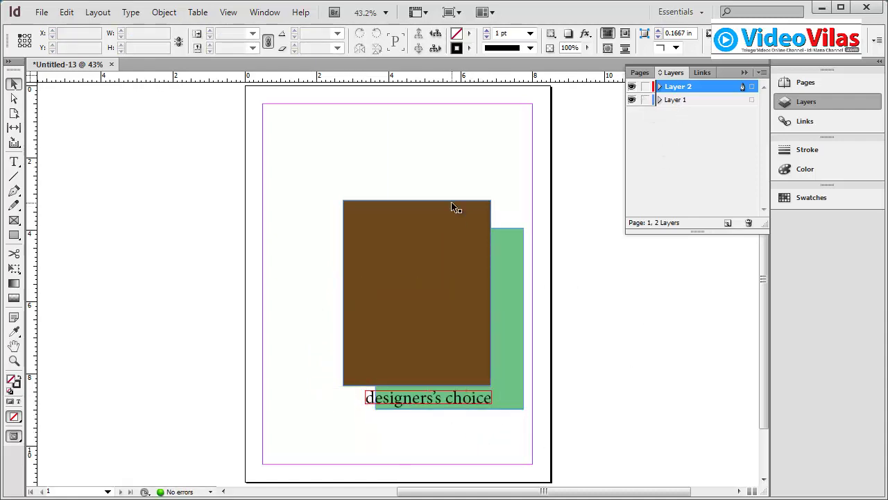
- Lock Layer 1 so the rectangles can't be selected, and make the layers list taller
left_click(632, 100)
left_click(631, 100)
left_click(631, 86)
left_click(645, 100)
left_click_drag(420, 265, 509, 379)
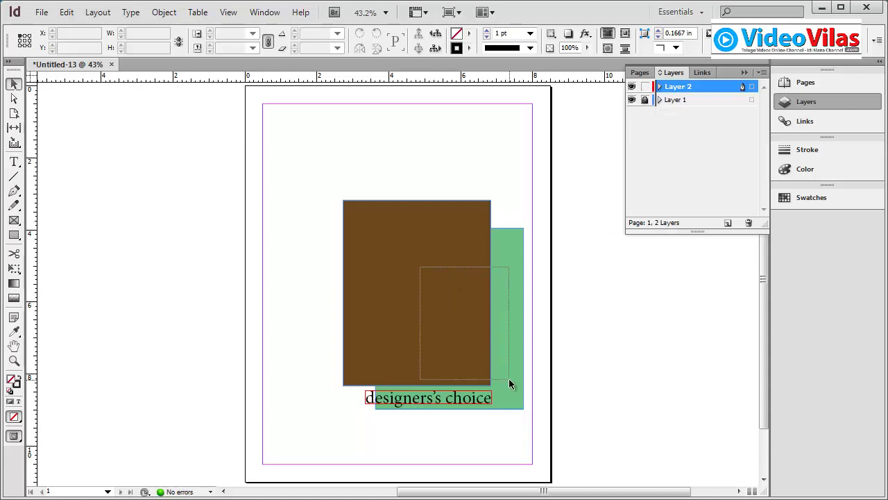
left_click_drag(447, 254, 554, 362)
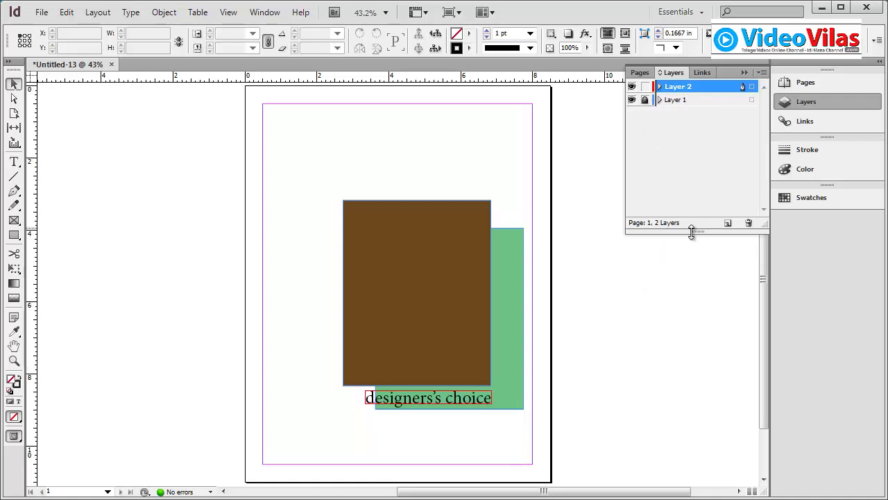
mouse_move(690, 231)
left_mouse_down()
mouse_move(692, 281)
mouse_move(698, 211)
left_mouse_up()
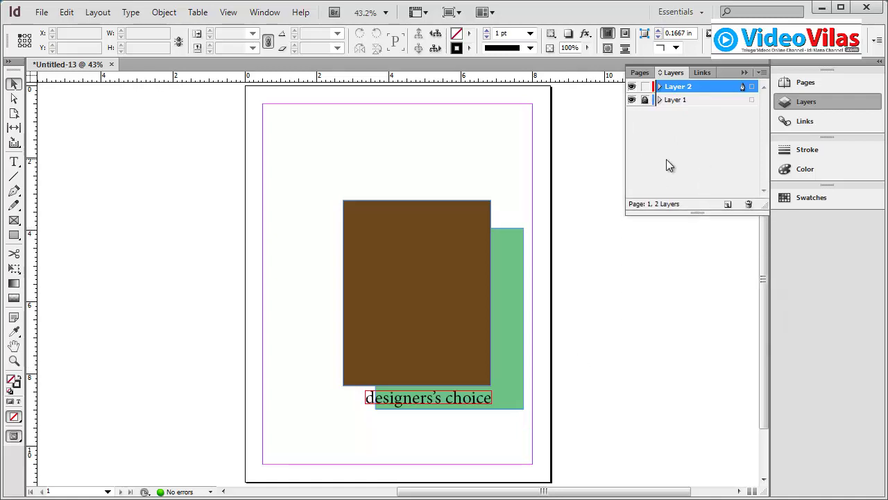
- Float the Layers panel on its own, then unlock Layer 1 and make it active
left_click_drag(674, 72, 593, 237)
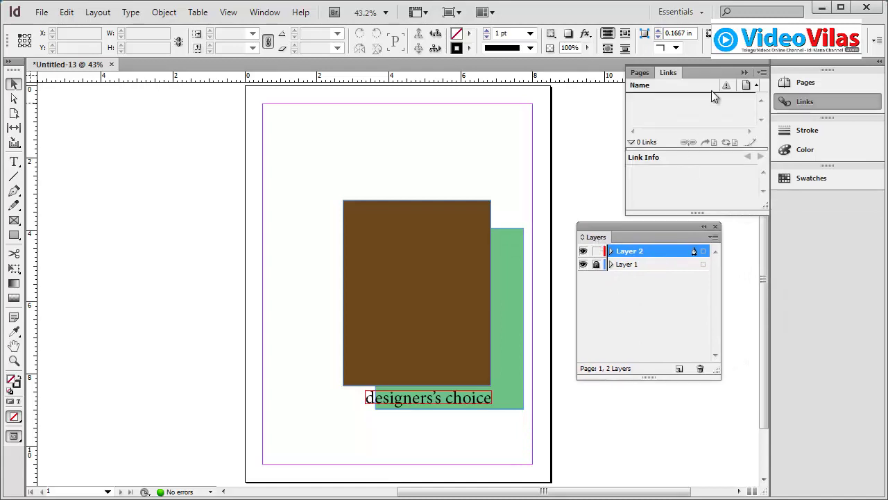
left_click(745, 72)
left_click_drag(686, 223, 693, 146)
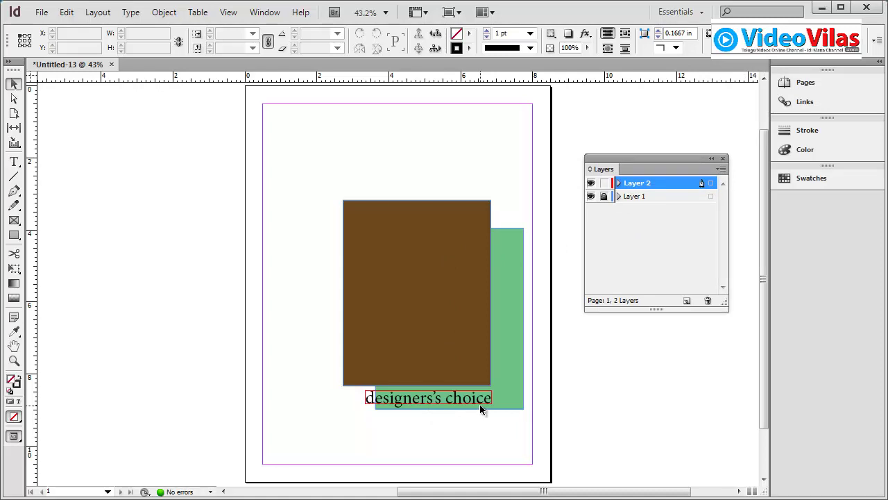
left_click(603, 195)
left_click(630, 195)
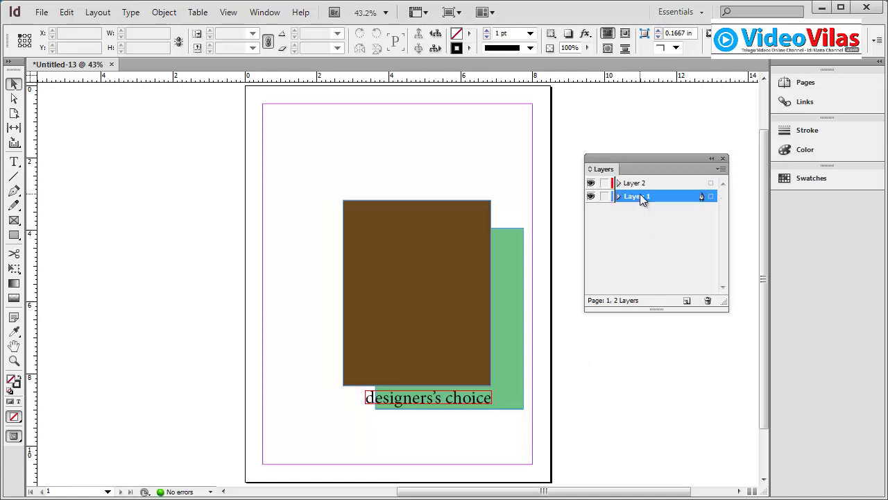
- Rename Layer 1 to "Rough Version" and bring up Layer 2's Layer Options
double_click(639, 195)
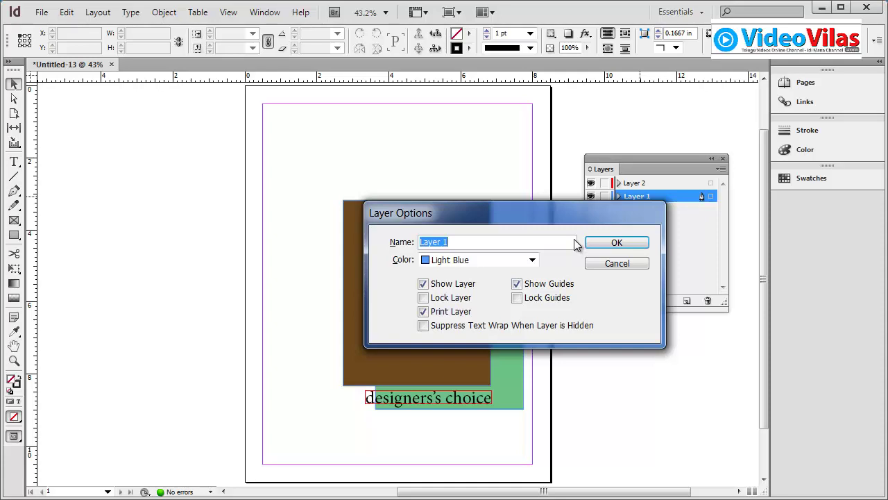
type("Rough Version")
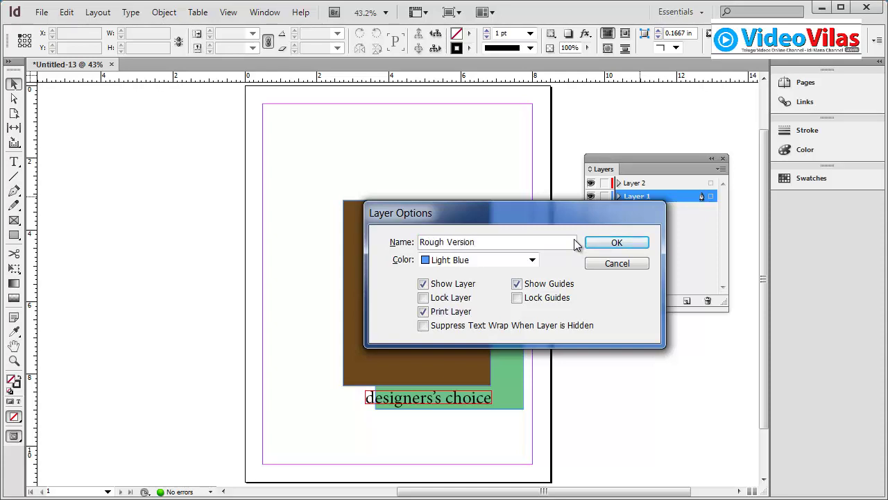
left_click(637, 245)
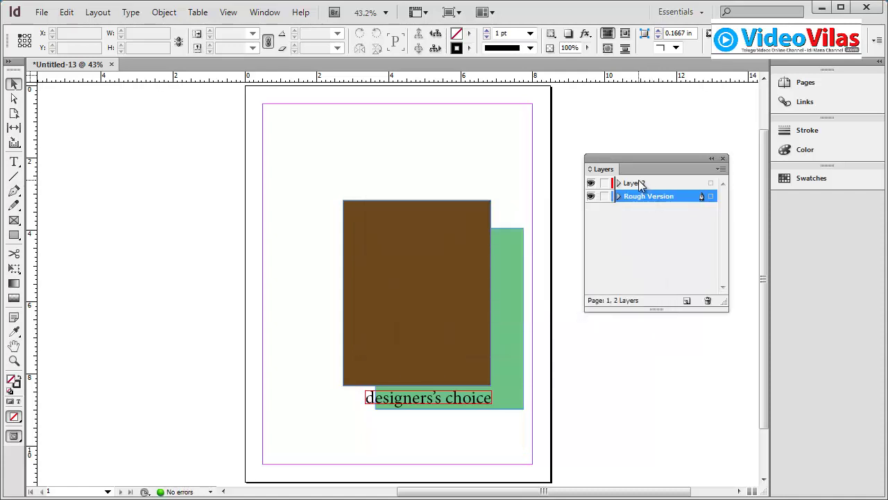
double_click(638, 182)
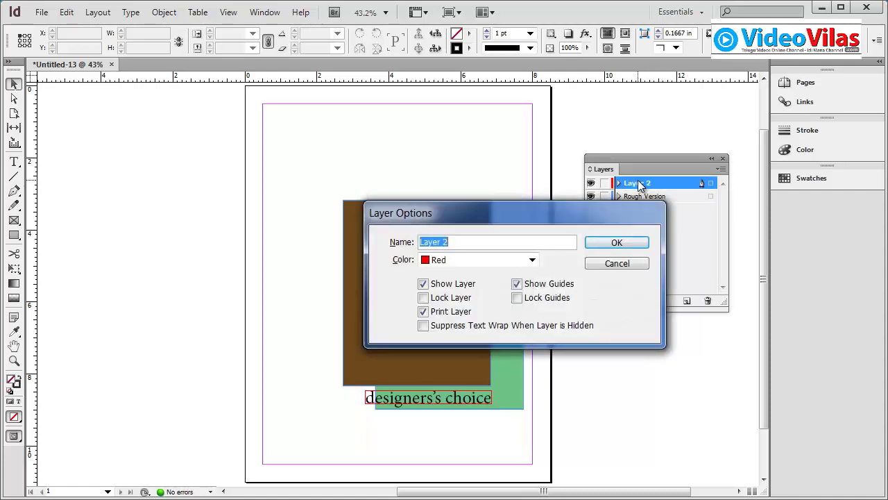
- Enter "Final Version" as Layer 2's name, correcting a typo
type("Finba")
key("BackSpace")
key("BackSpace")
key("BackSpace")
key("BackSpace")
- Confirm the Final Version name and delete the "designers's choice" text frame
left_click(617, 242)
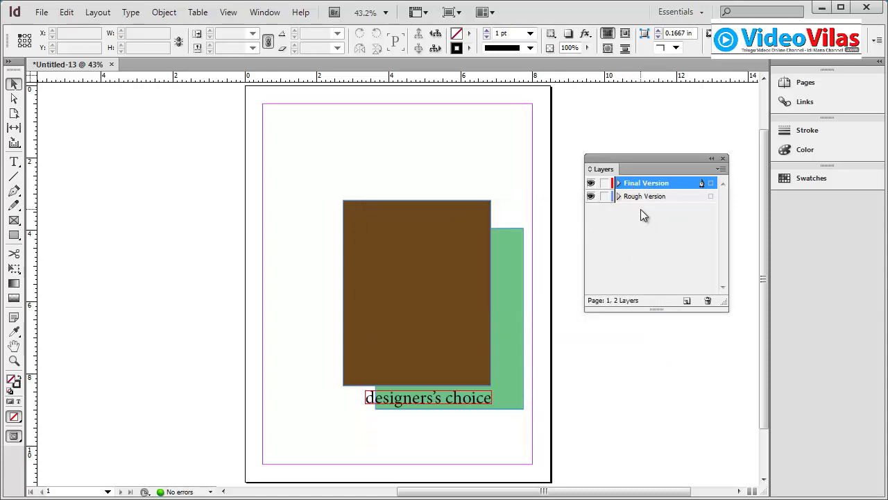
left_click(591, 182)
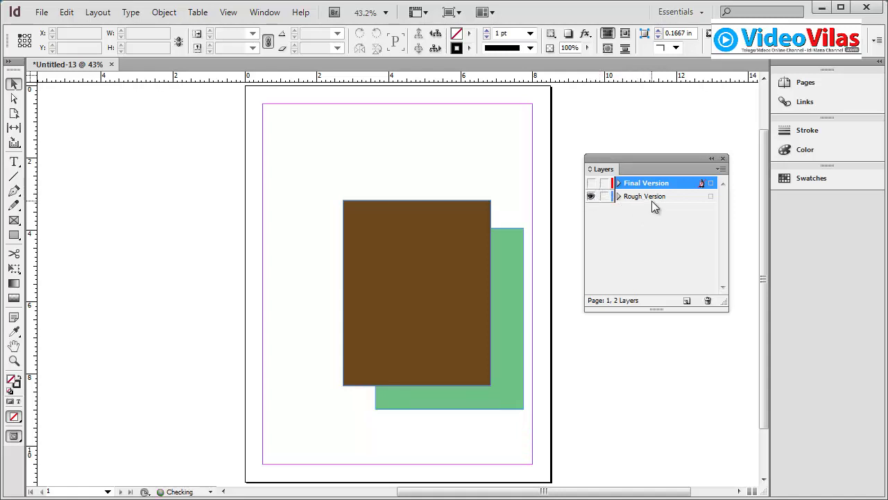
left_click(590, 183)
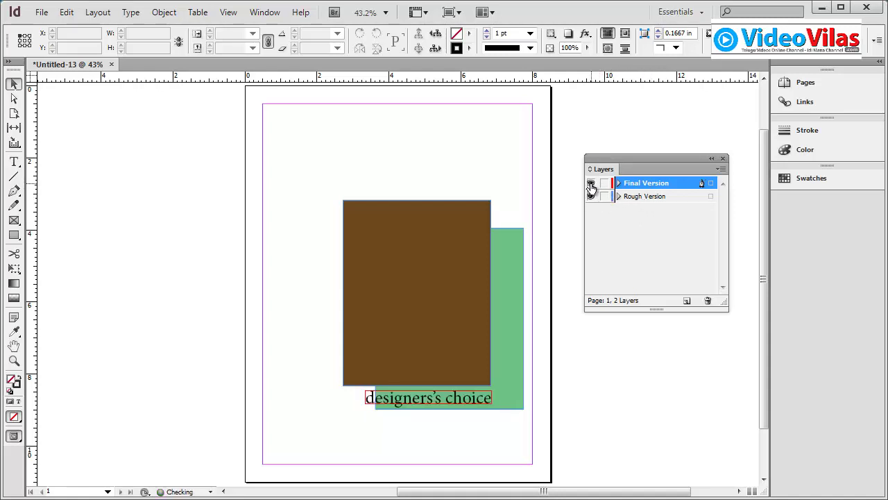
left_click_drag(481, 402, 424, 456)
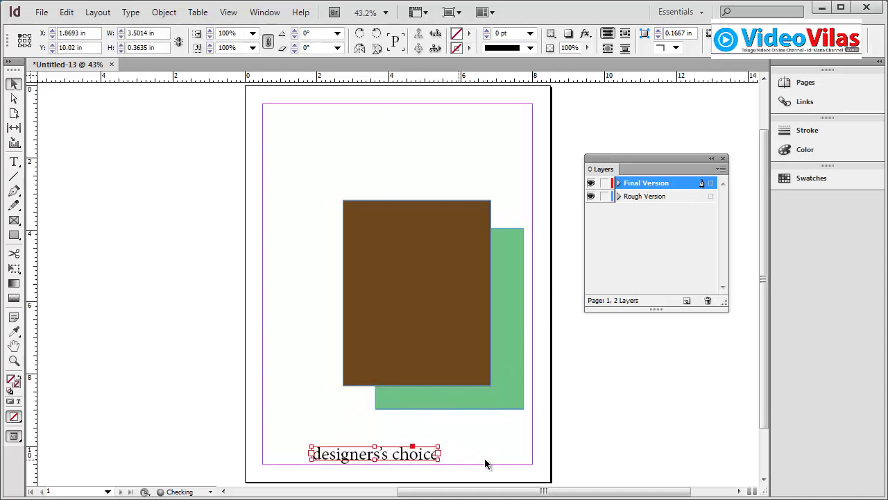
key("Delete")
- Restore the accidentally deleted brown rectangle with undo and check both layers' visibility
left_click(478, 316)
key("Delete")
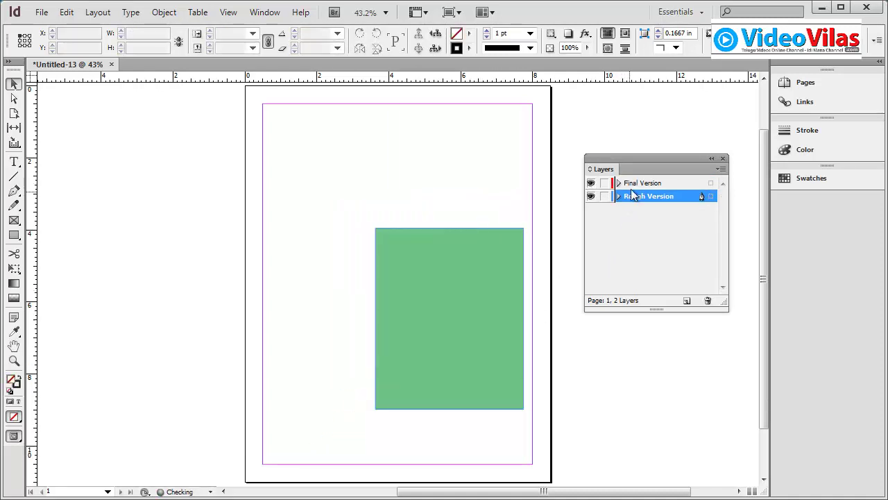
left_click(632, 184)
key("ctrl+z")
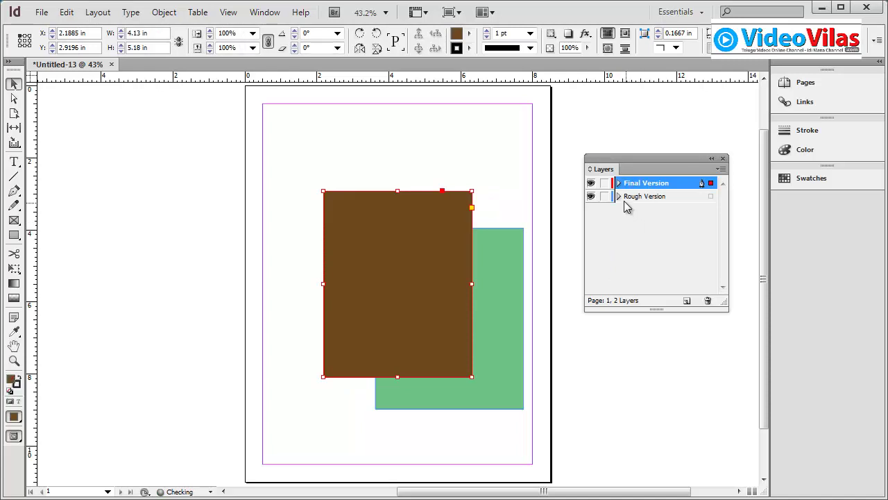
left_click(591, 199)
left_click(590, 184)
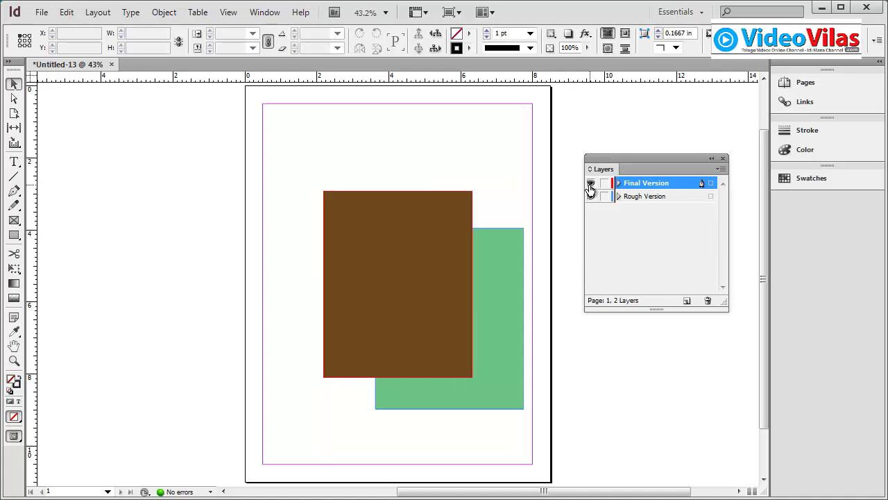
left_click(591, 184)
left_click(590, 183)
left_click(591, 196)
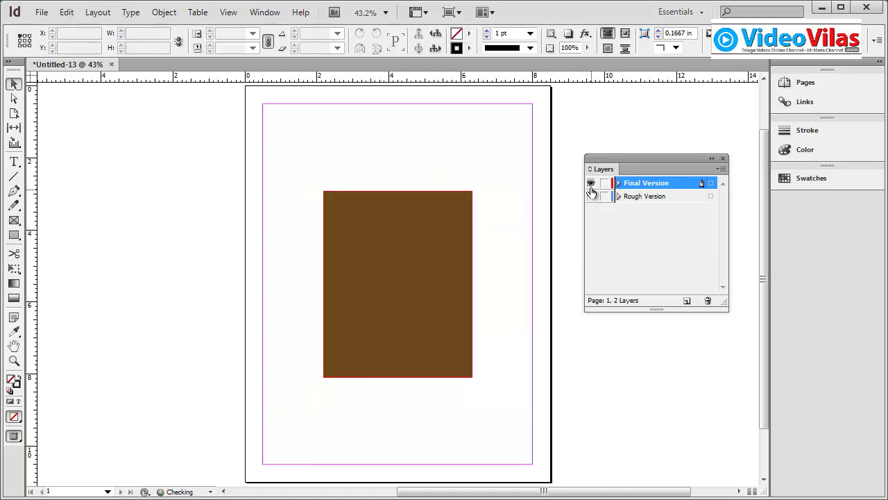
left_click(590, 206)
left_click(590, 195)
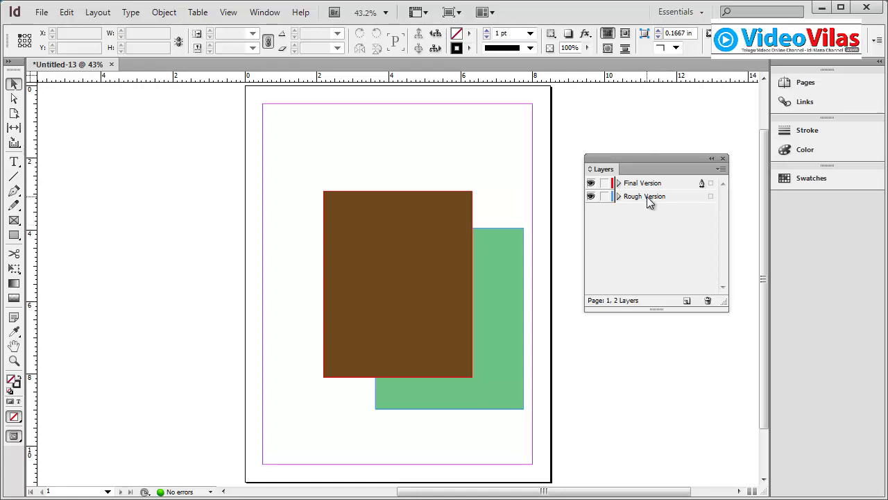
- Drag the brown rectangle's selection square from Final Version down to Rough Version
left_click(711, 200)
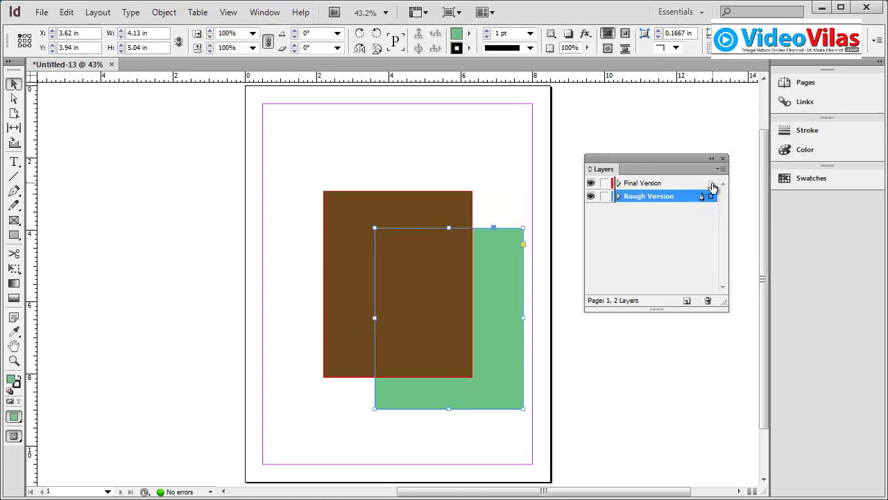
left_click(710, 183)
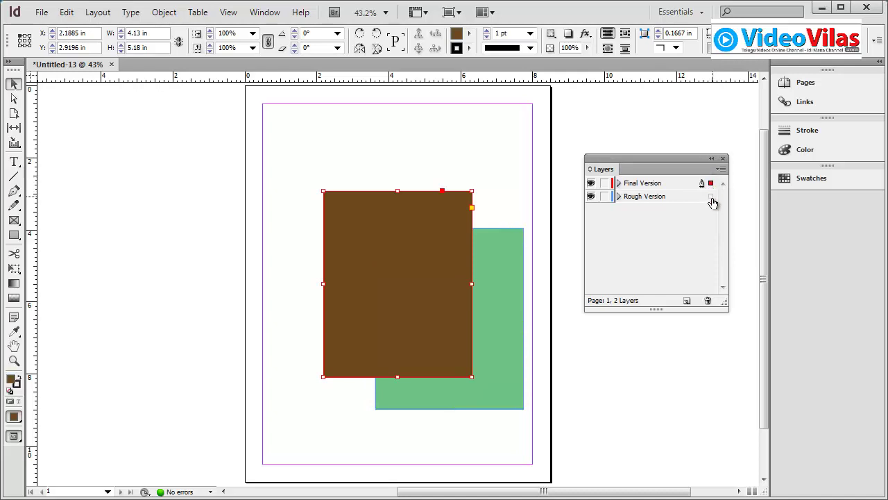
left_click(710, 197)
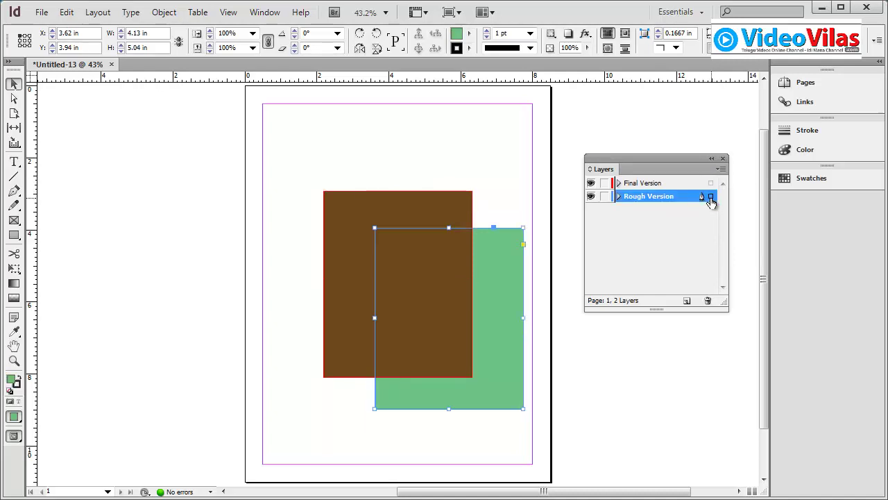
left_click(710, 183)
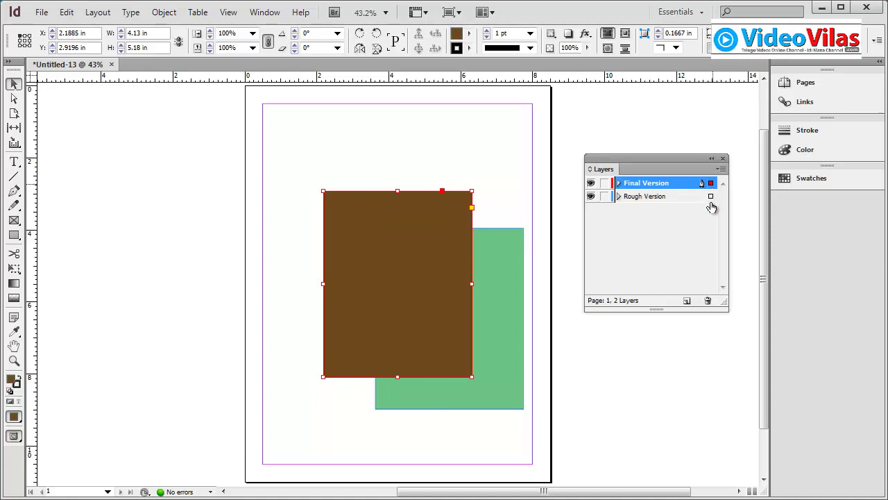
left_click_drag(711, 183, 711, 196)
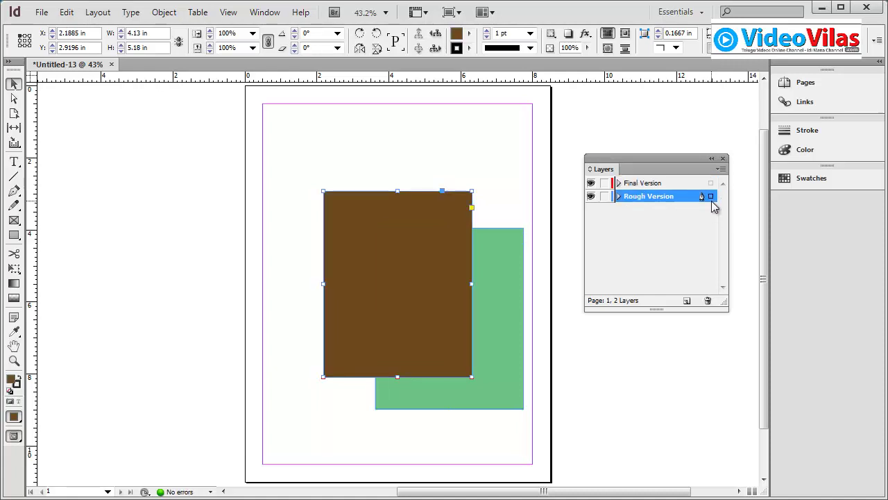
left_click(590, 197)
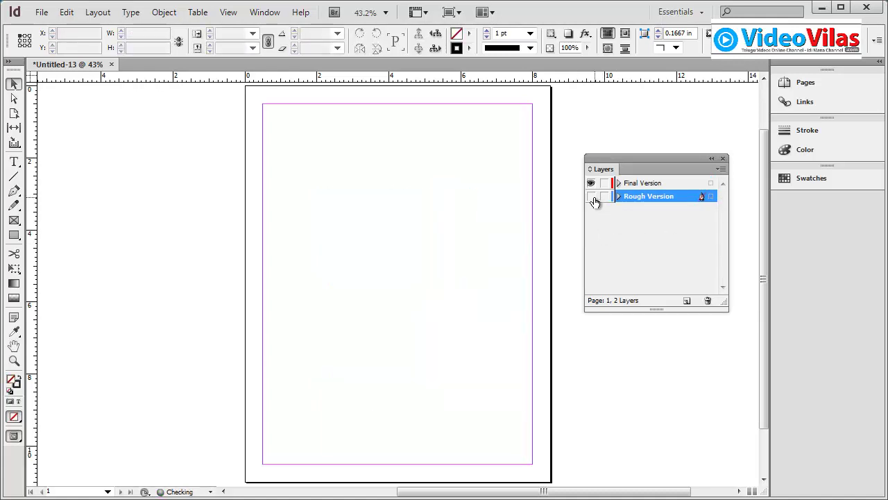
left_click(590, 197)
- Move the brown rectangle back to Final Version, then onto Rough Version again and verify
left_click(711, 196)
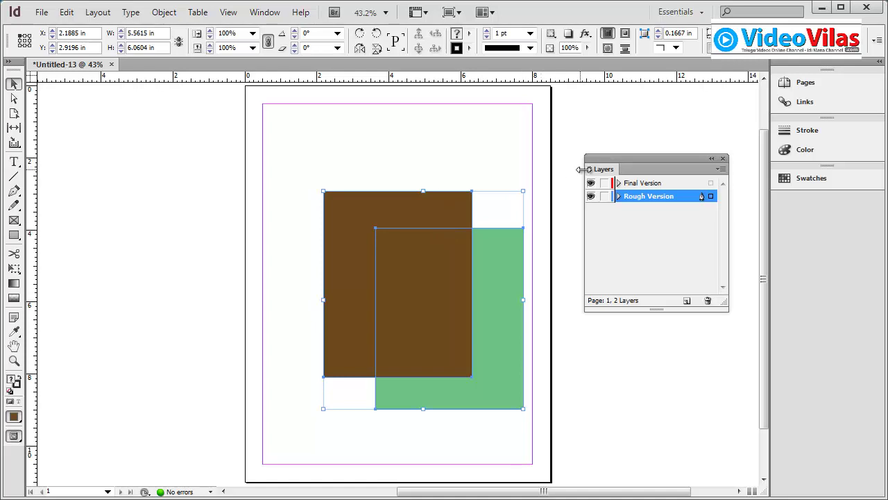
left_click(507, 164)
left_click(468, 204)
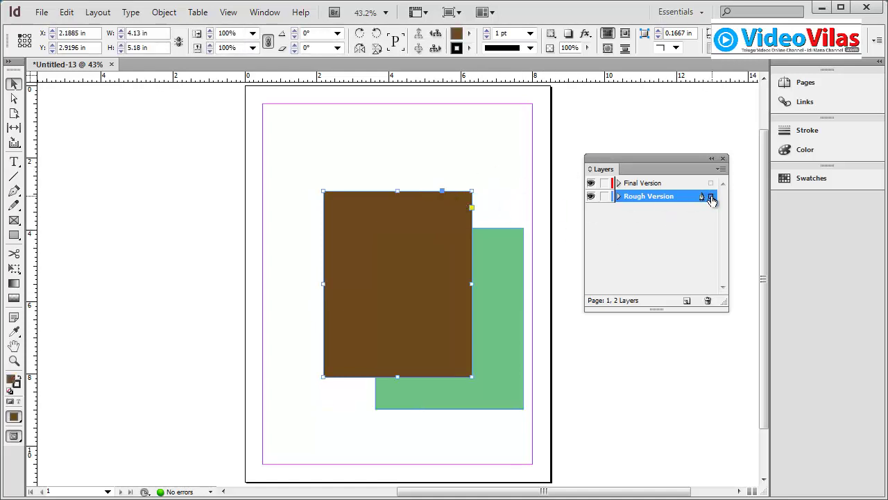
left_click_drag(712, 197, 711, 183)
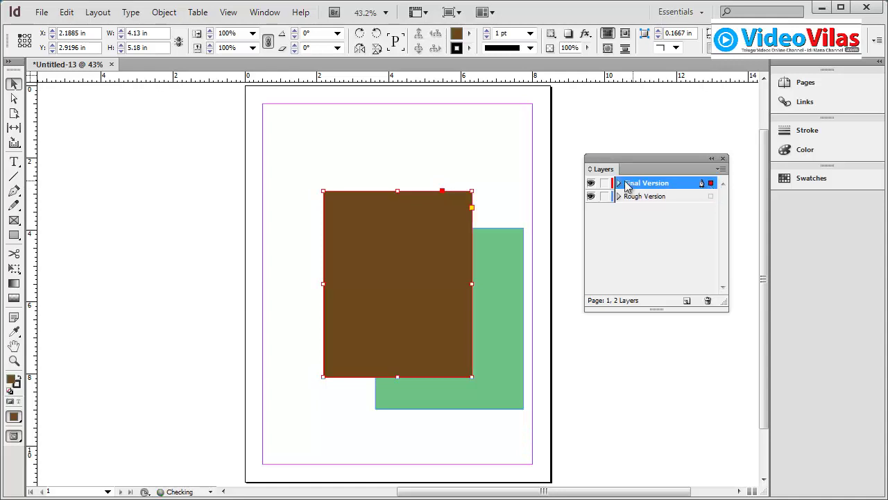
left_click(591, 183)
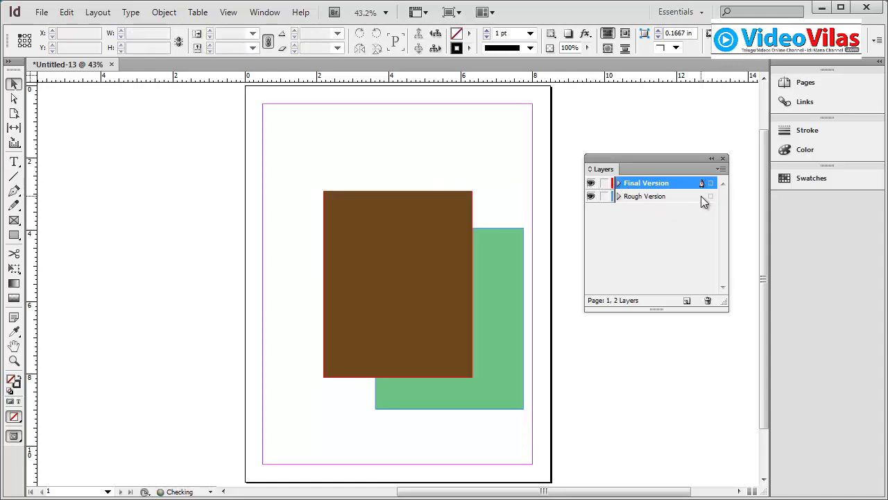
left_click(469, 198)
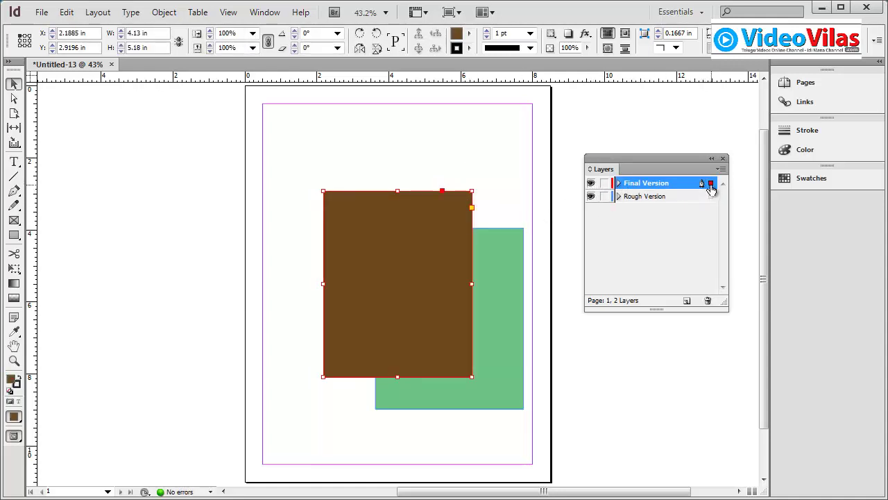
left_click_drag(711, 203, 710, 198)
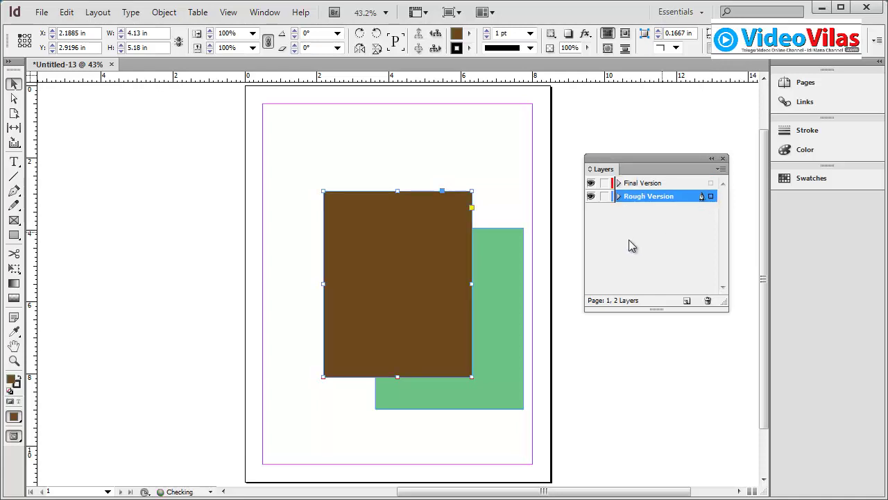
left_click(482, 212)
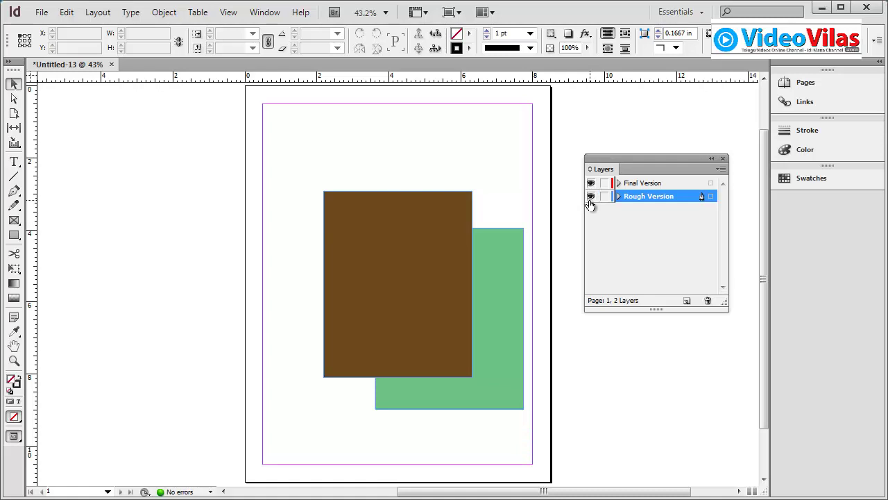
left_click(591, 196)
left_click(590, 197)
double_click(663, 196)
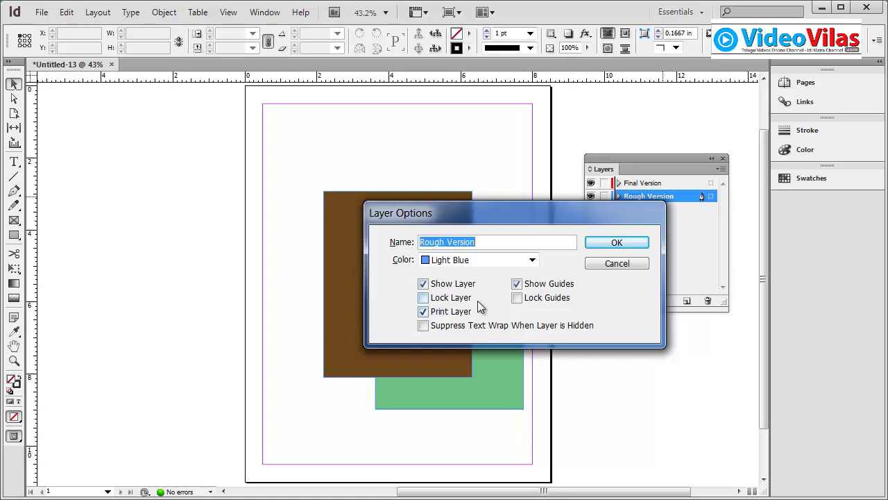
left_click(451, 310)
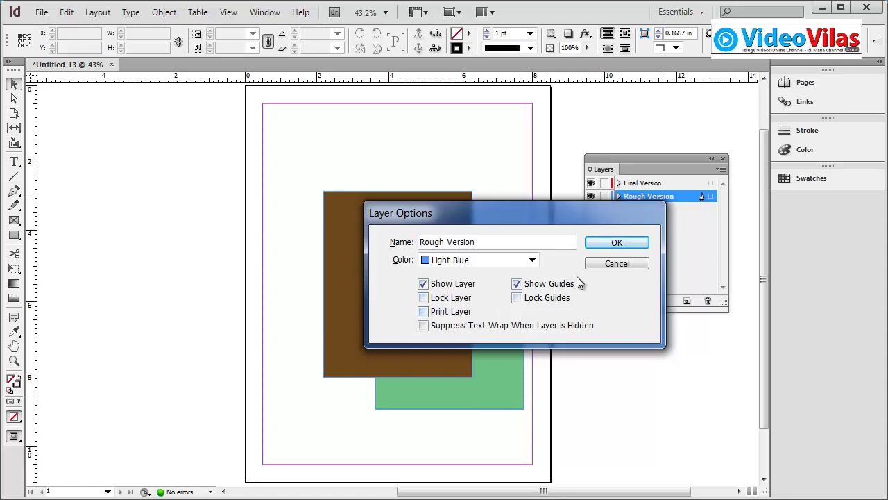
left_click(601, 243)
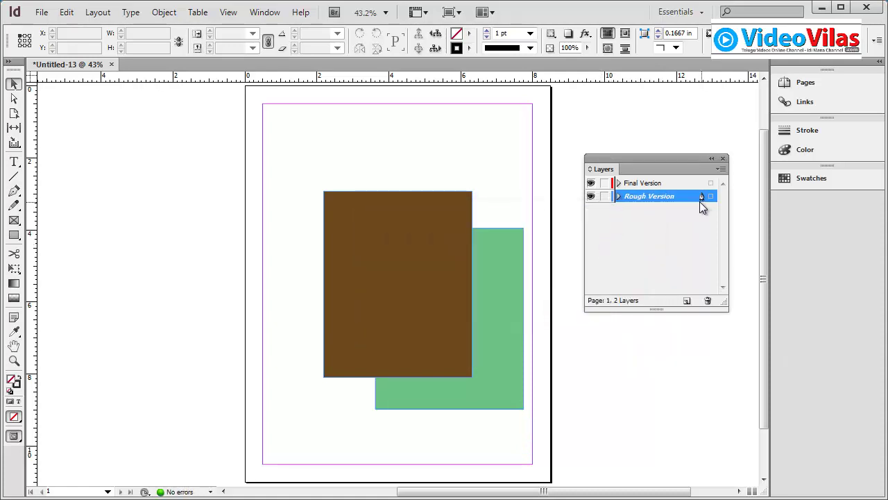
double_click(649, 196)
left_click(431, 311)
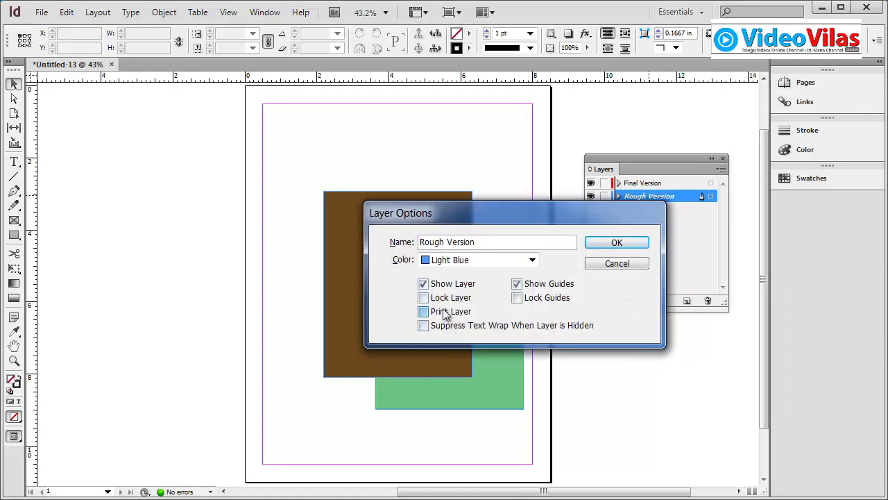
left_click(616, 242)
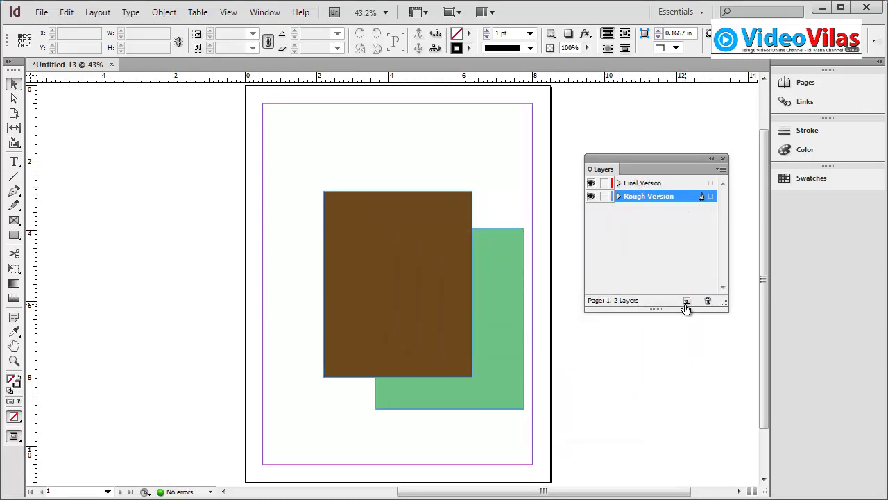
- Toggle the Rough Version layer's visibility and lock off and on
left_click(592, 197)
left_click(605, 197)
left_click(604, 196)
- Close the floating Layers panel and reset the Essentials workspace
left_click(723, 159)
left_click(676, 14)
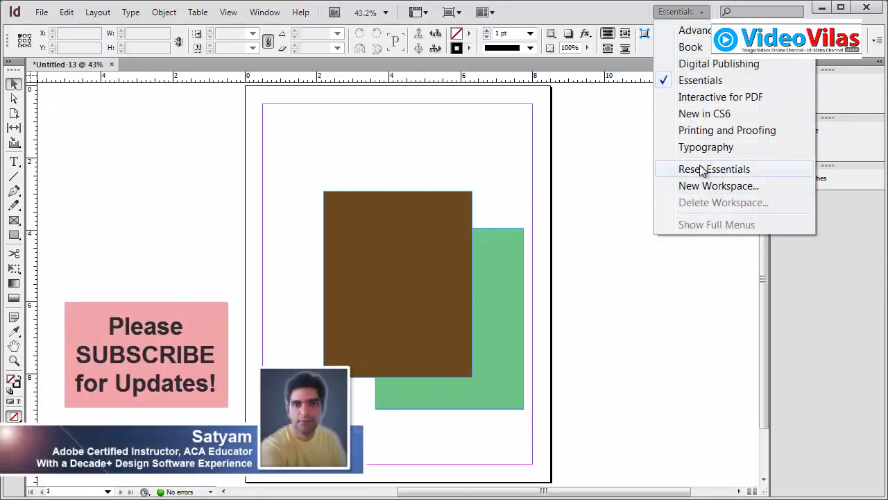
left_click(705, 170)
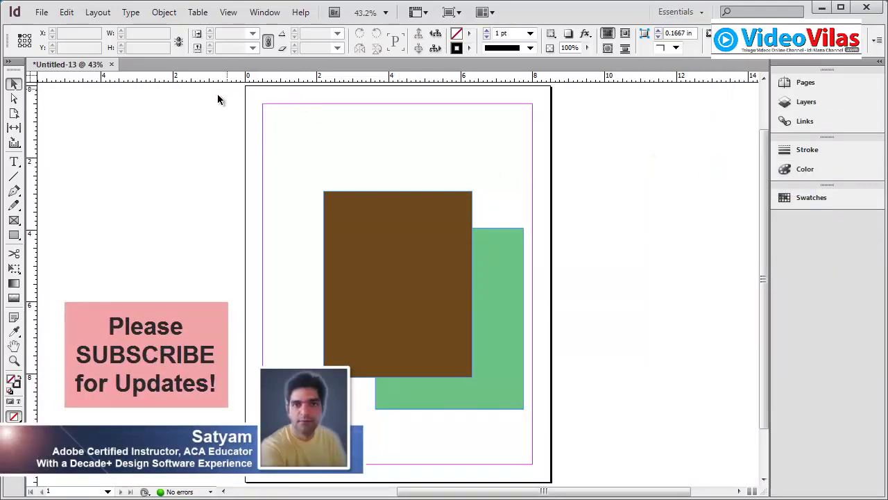
- Delete the brown and green rectangles, then create a new default document, Untitled-14
mouse_move(247, 147)
left_mouse_down()
mouse_move(622, 411)
mouse_move(629, 399)
left_mouse_up()
key("Delete")
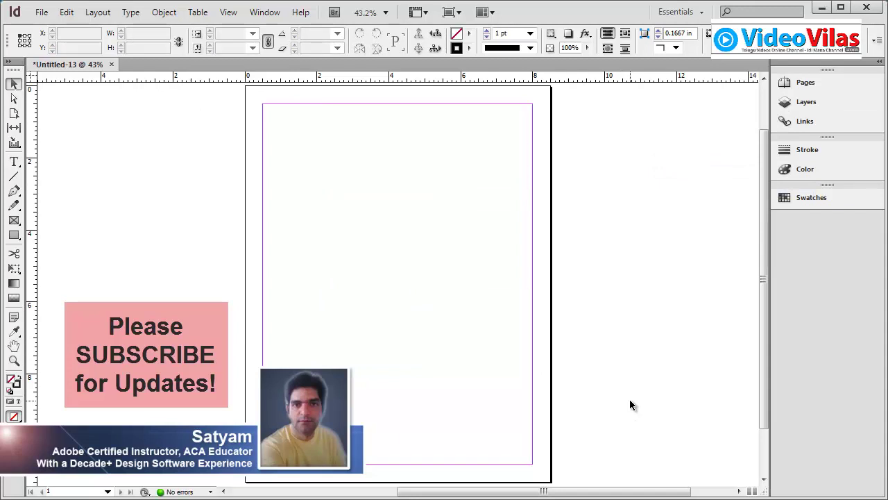
key("ctrl+alt+n")
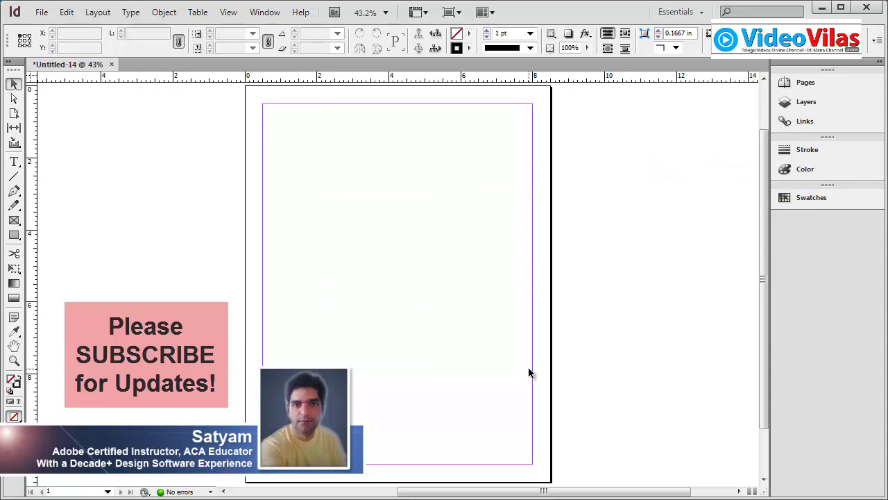